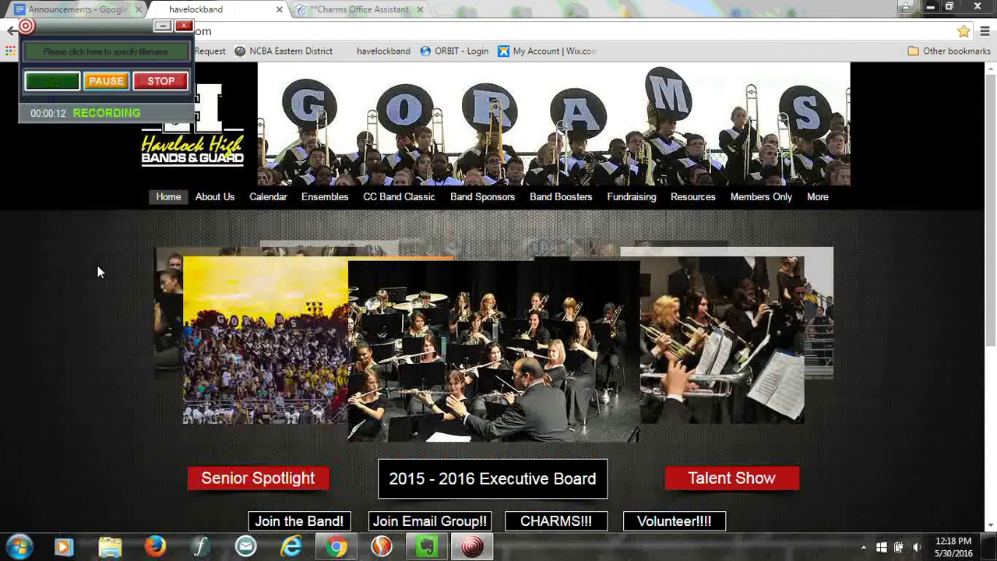
Step: Log into the havelockhsband Charms student area with the student password
click(535, 520)
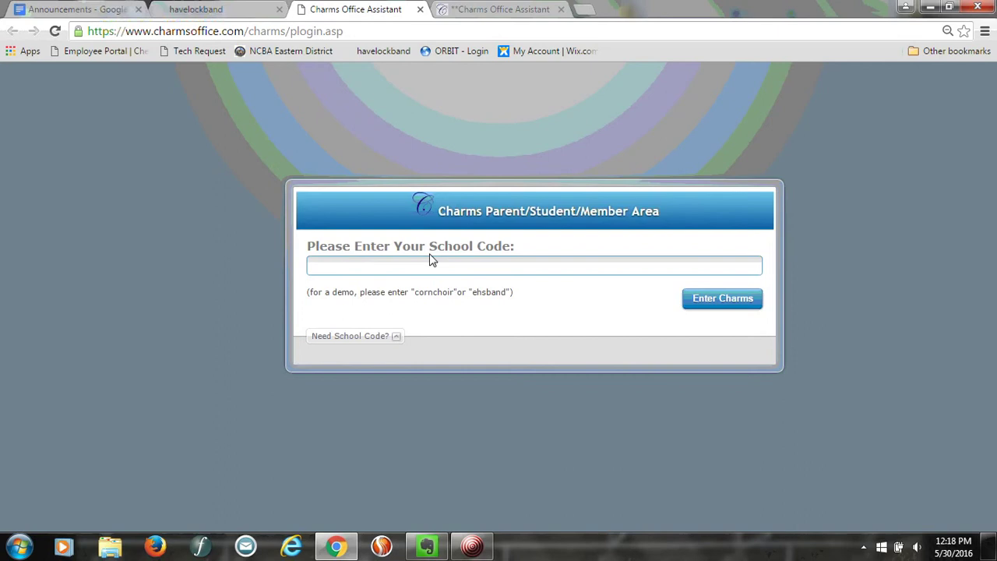
text(hav)
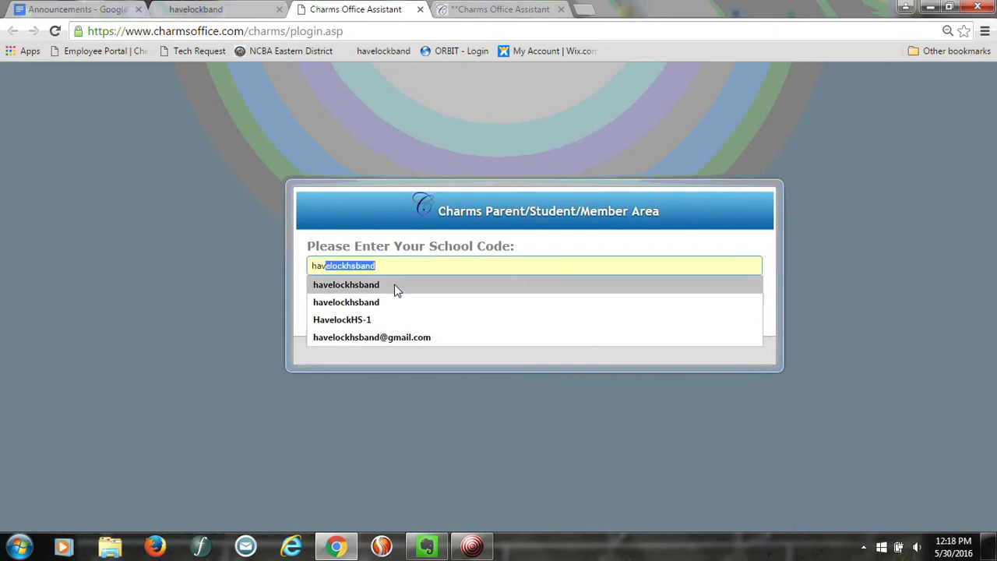
click(396, 287)
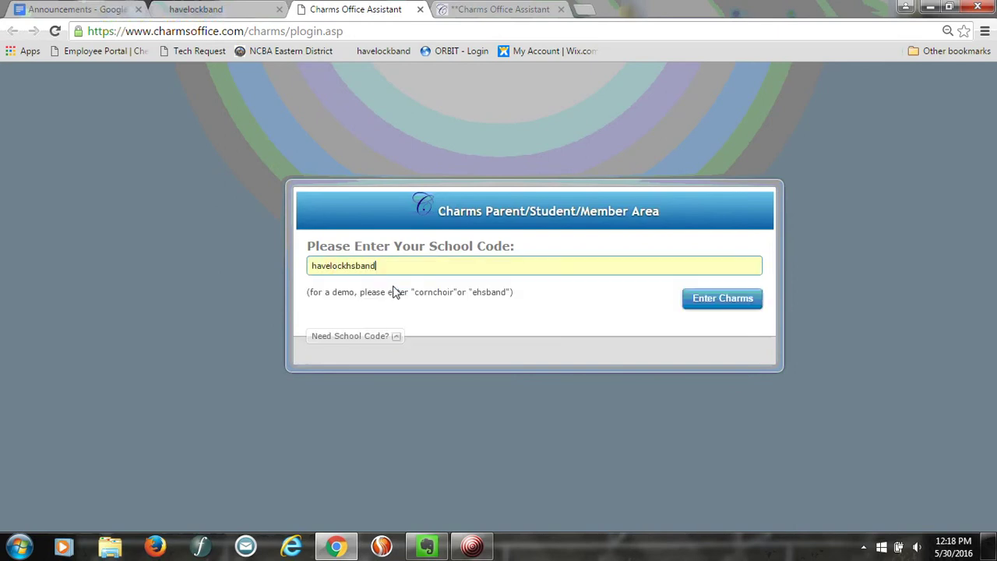
click(704, 303)
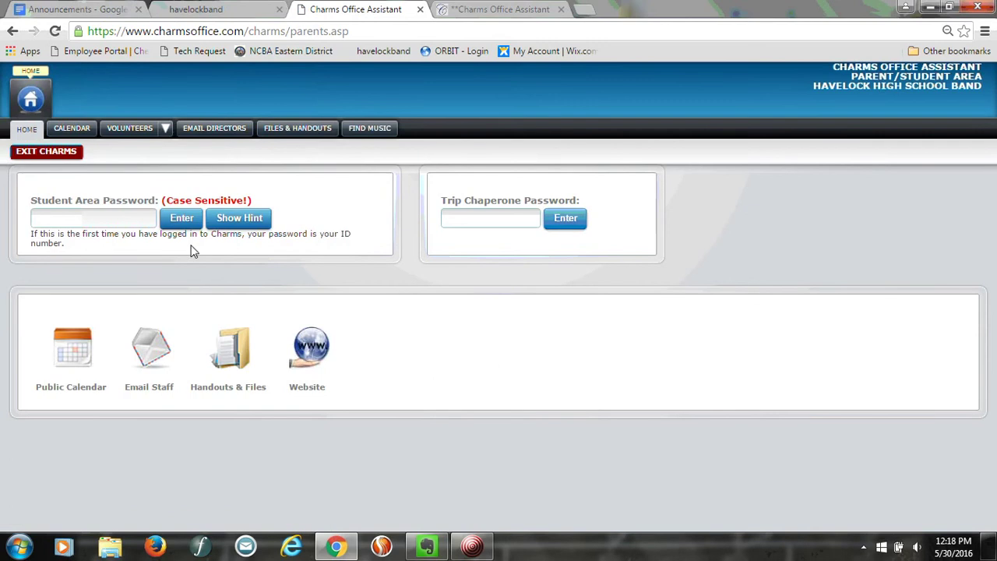
click(127, 222)
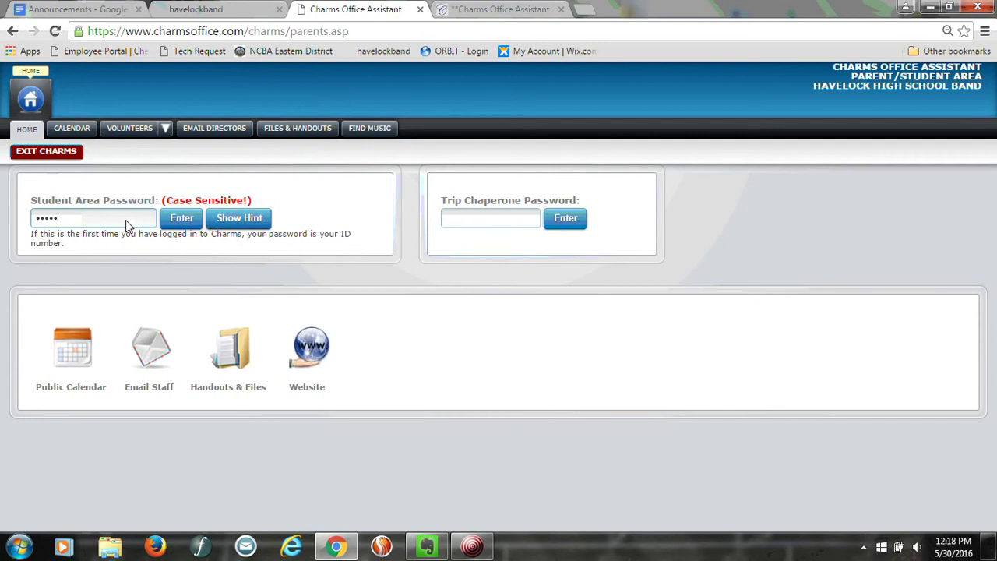
click(172, 224)
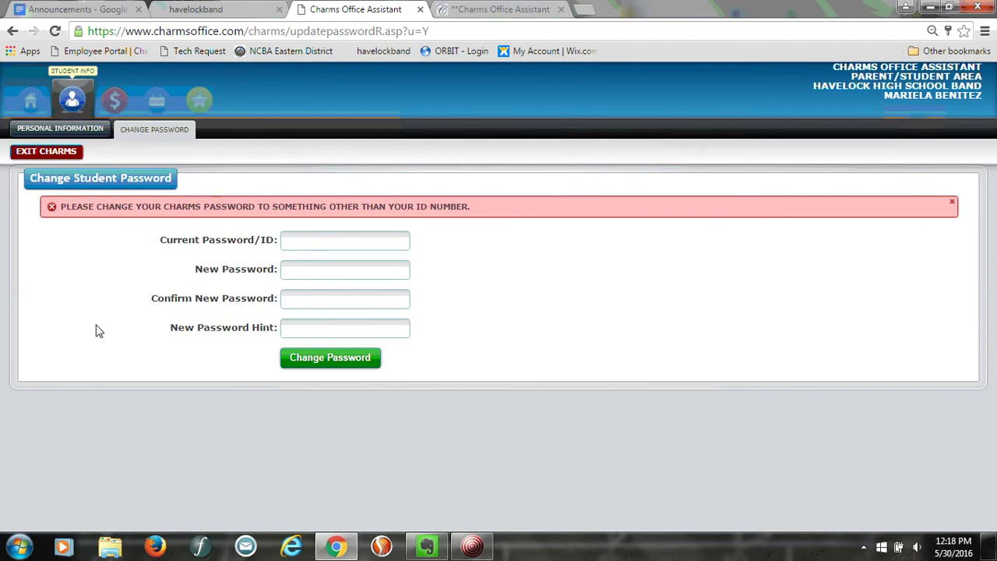
Step: Open the Finances statement from the student home page
click(30, 101)
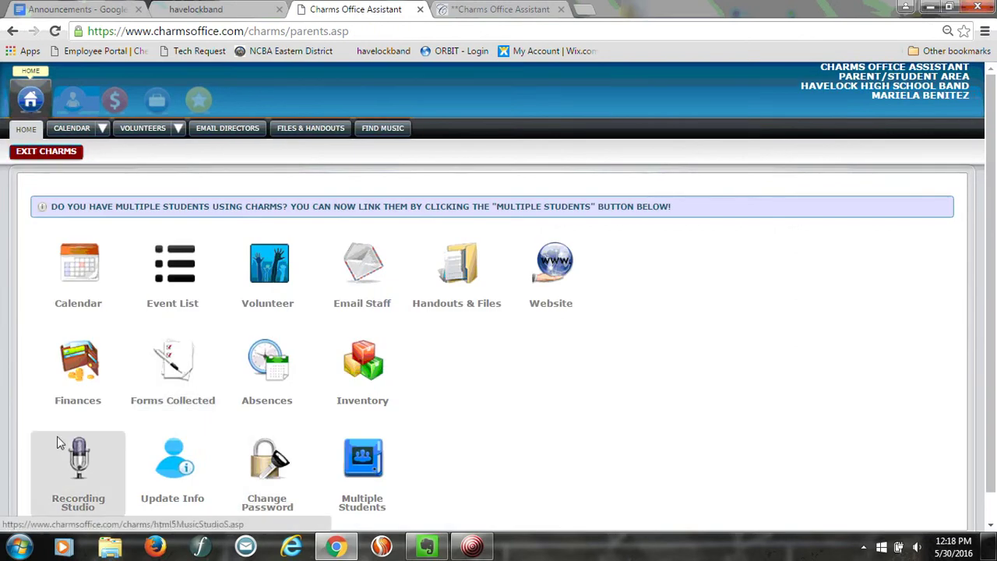
click(67, 376)
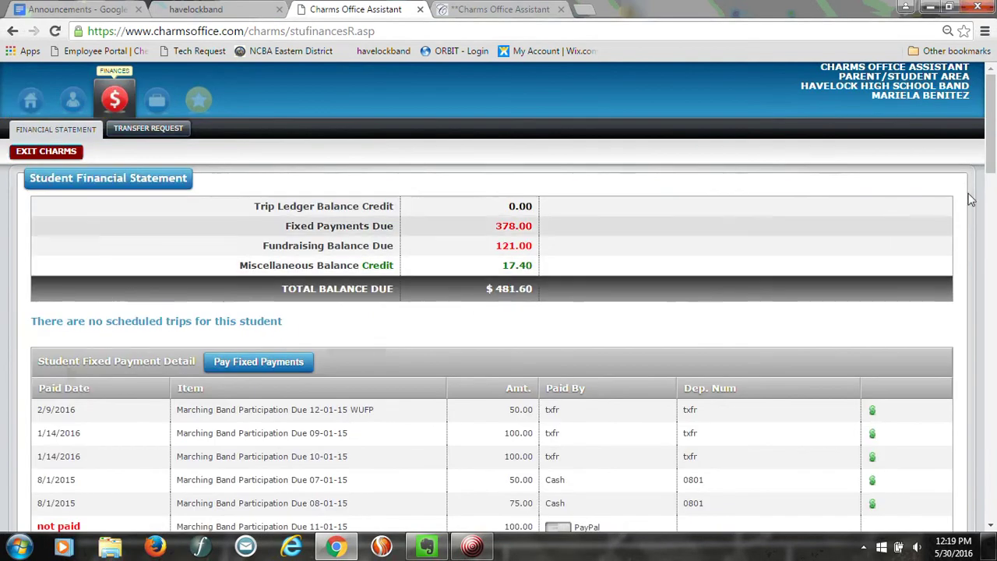
Step: Select Fruit Order as the fundraising activity and start a fundraising payment
drag(992, 153, 992, 218)
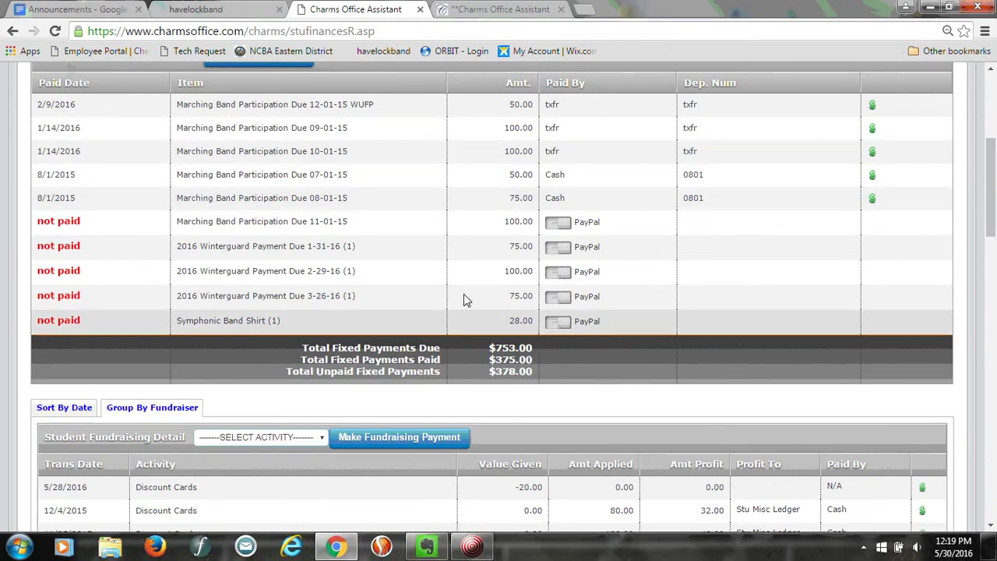
drag(992, 207, 993, 268)
click(321, 115)
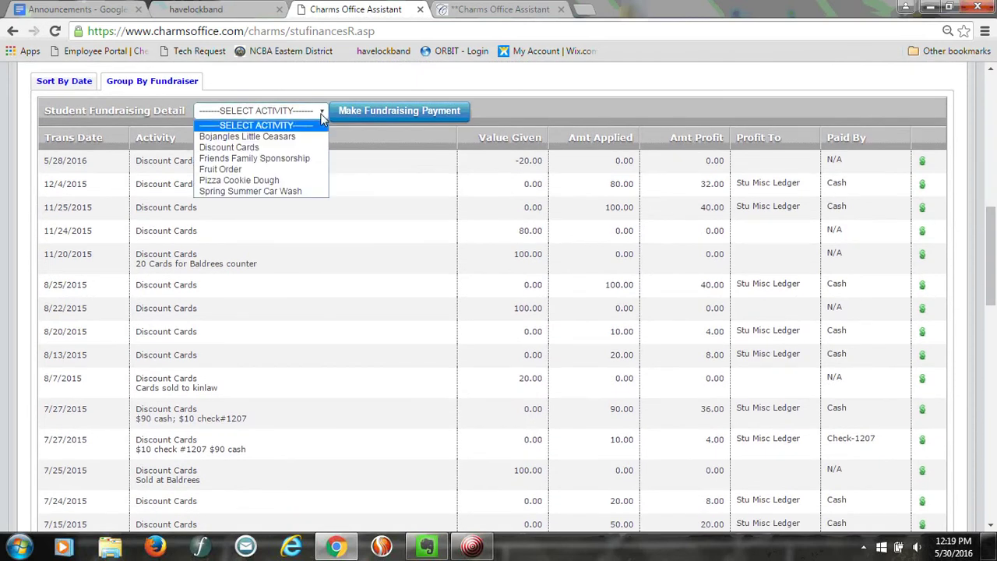
click(296, 169)
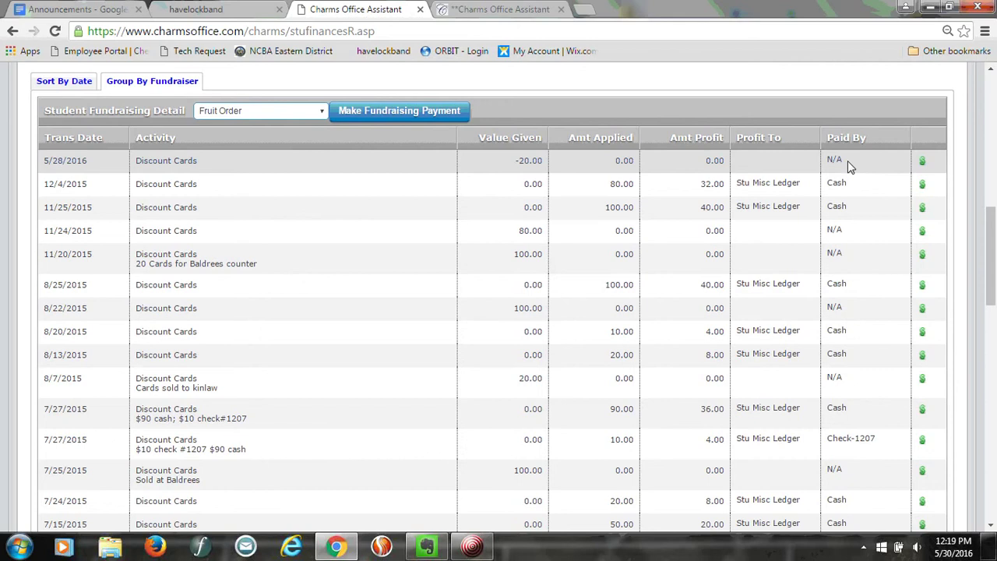
click(433, 115)
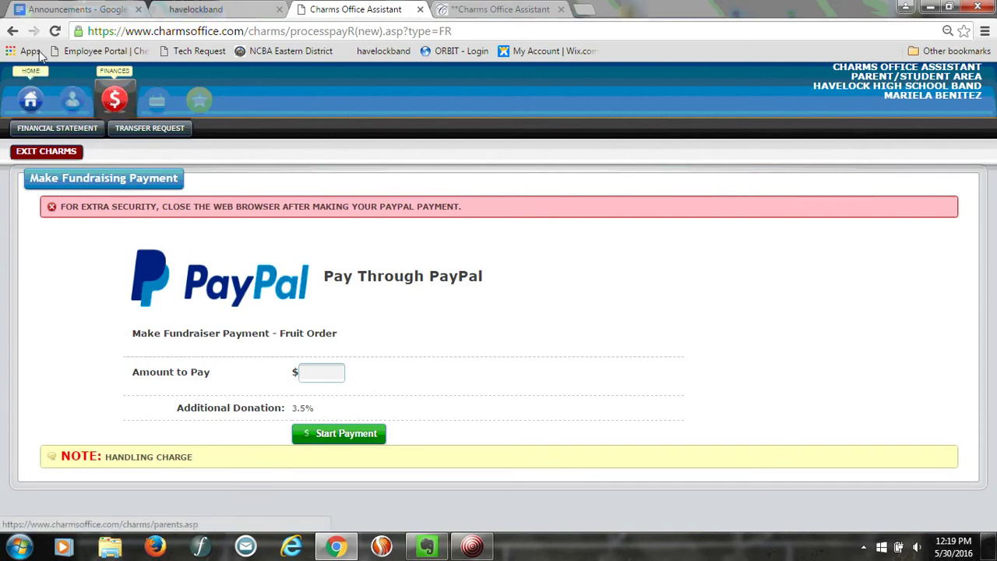
Step: Go back to the statement and verify Fruit Order's 121.00 balance due
click(12, 31)
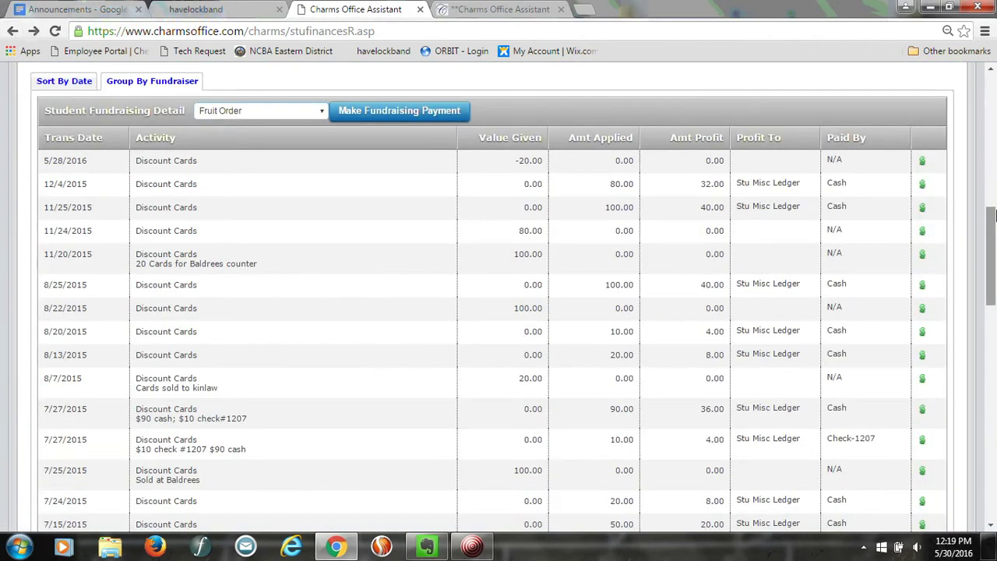
drag(991, 241, 993, 330)
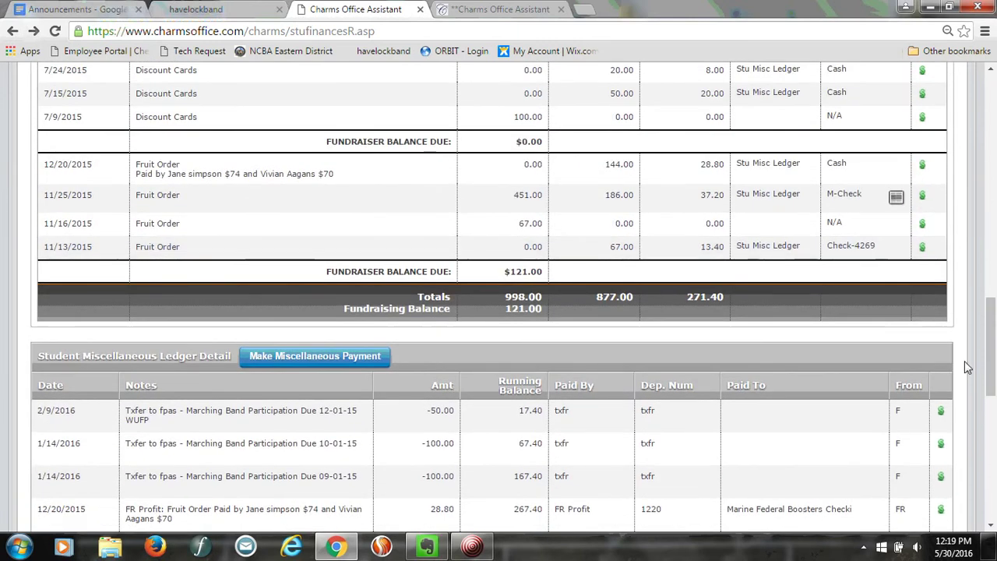
drag(990, 362, 991, 252)
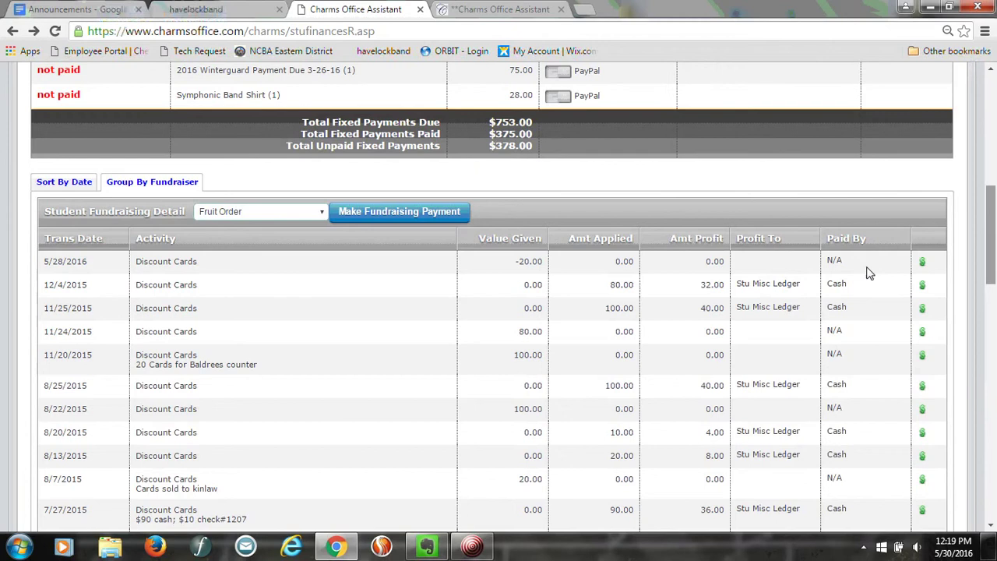
Step: Enter a 121 Fruit Order payment amount and send it to PayPal checkout
click(347, 214)
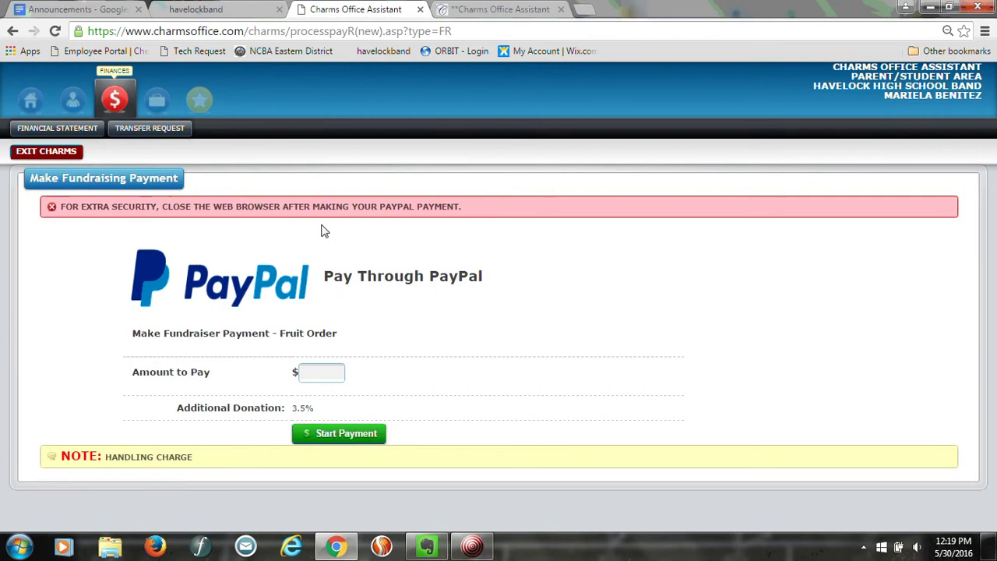
click(330, 375)
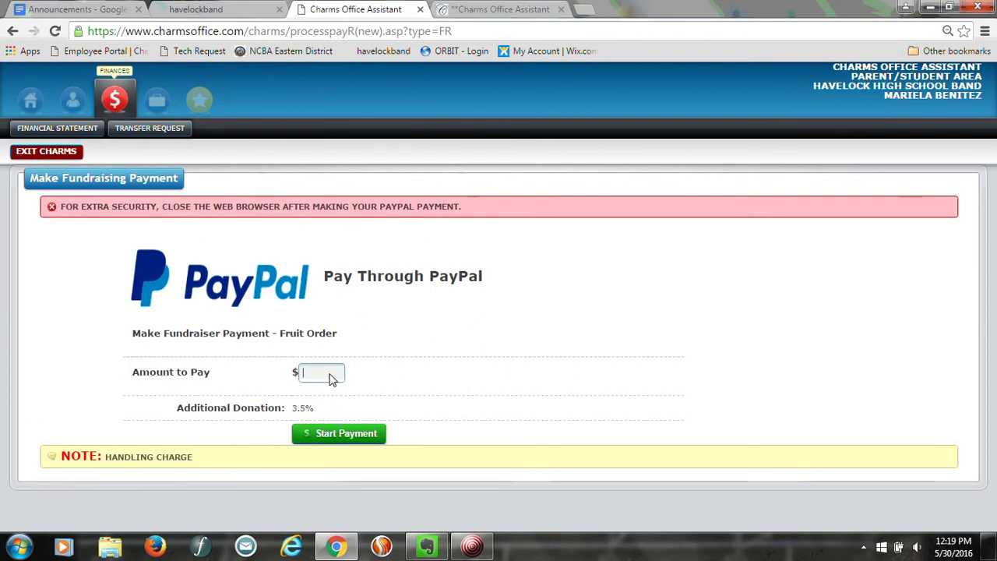
text(1)
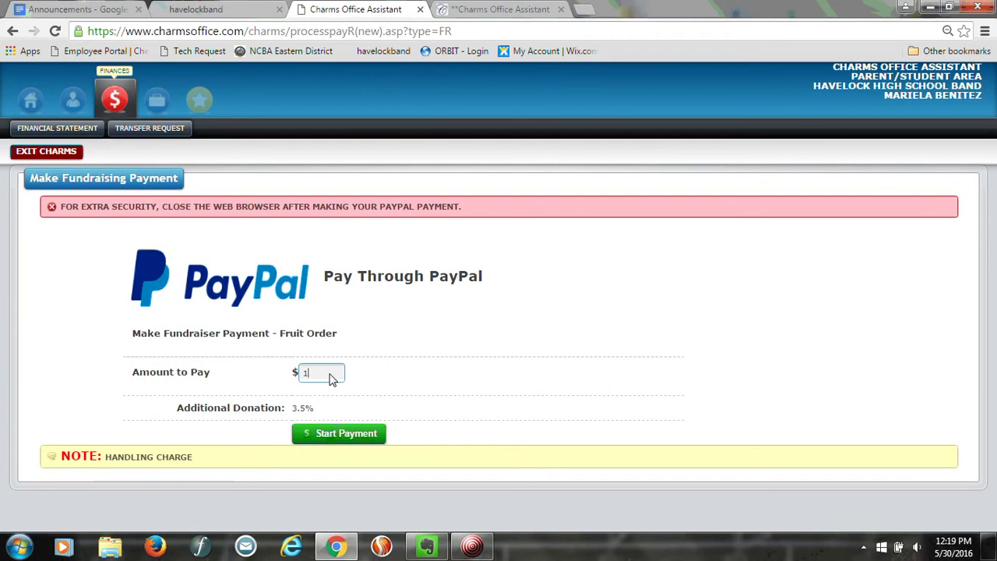
text(21)
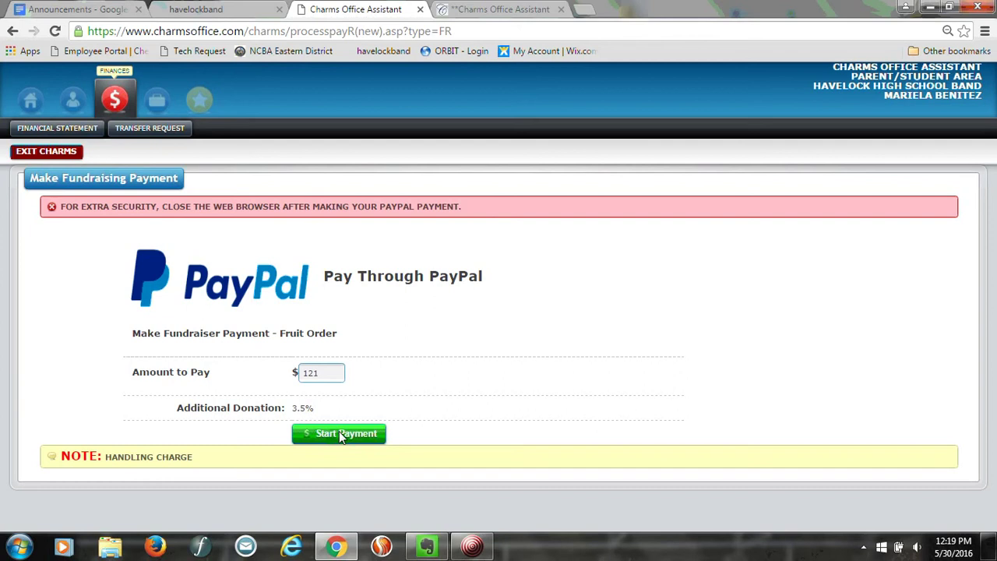
click(339, 432)
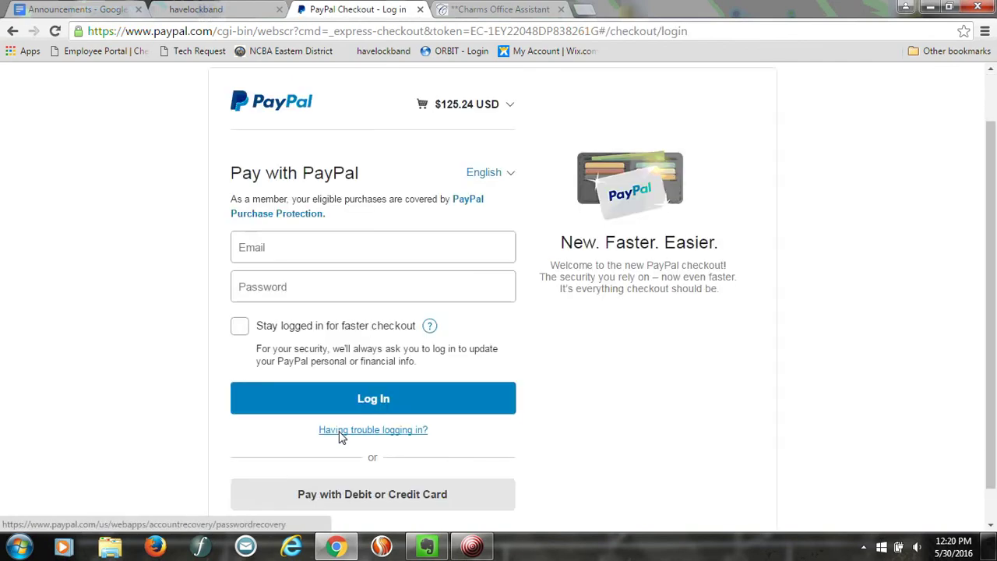
Step: Choose PayPal's guest debit or credit card checkout and begin at the card number field
click(376, 502)
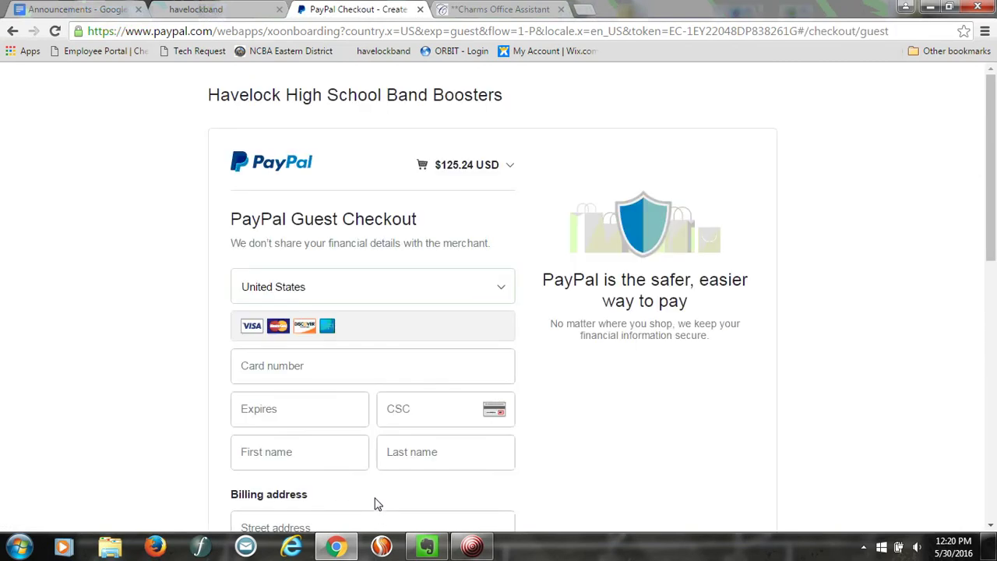
drag(991, 155, 991, 165)
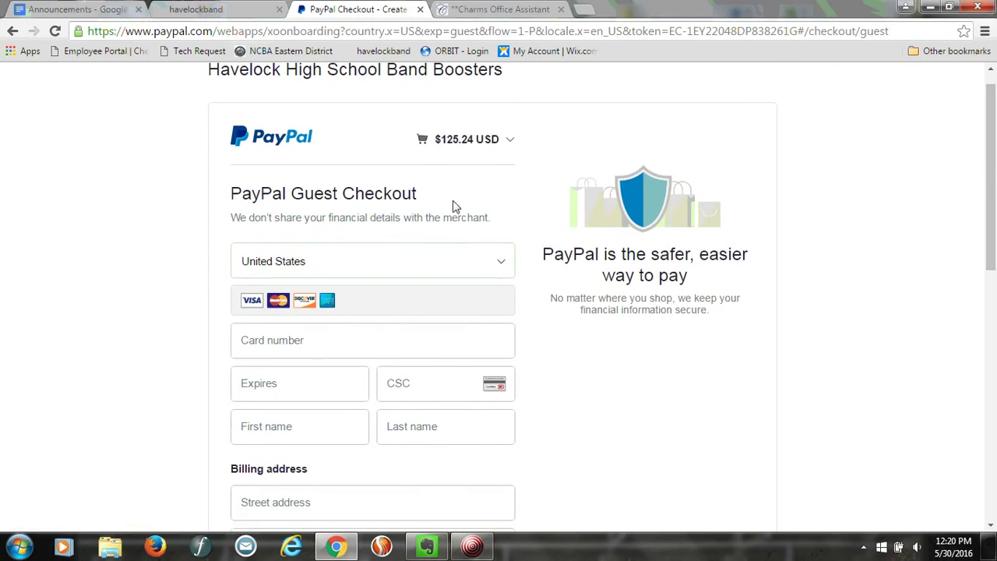
click(348, 349)
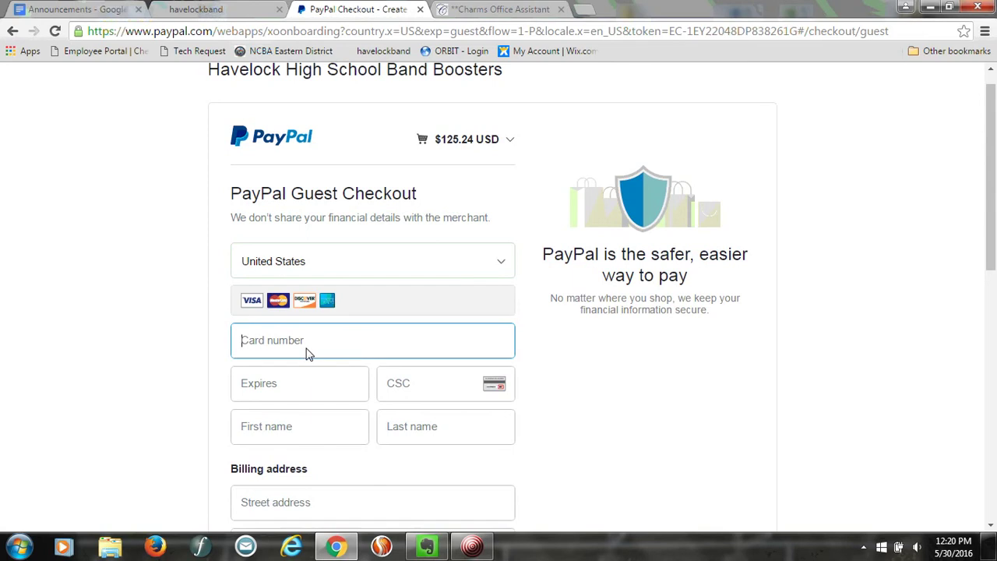
Step: Fill in the card details, choose 'No, I don't want an account now', and continue
text(48)
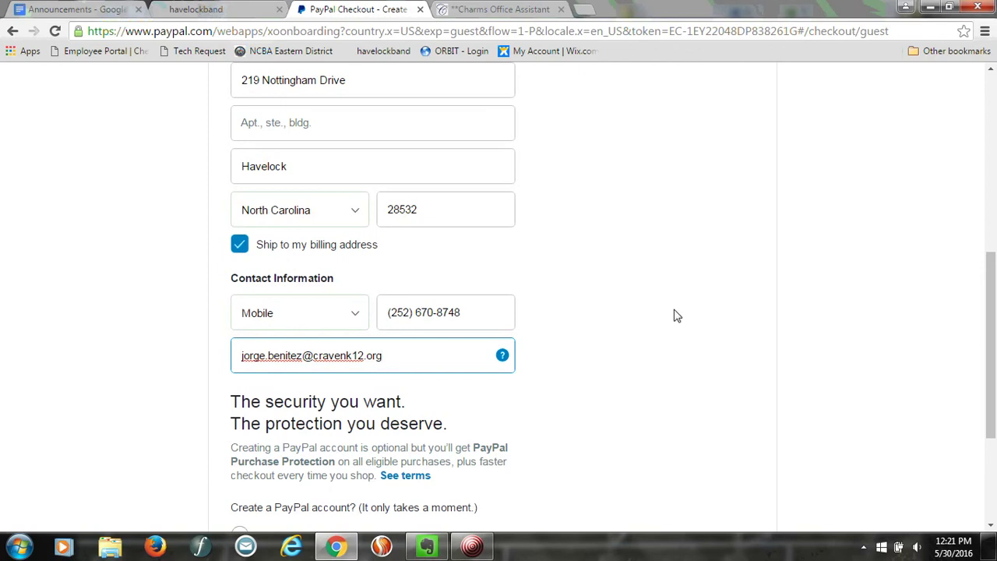
drag(991, 263, 994, 370)
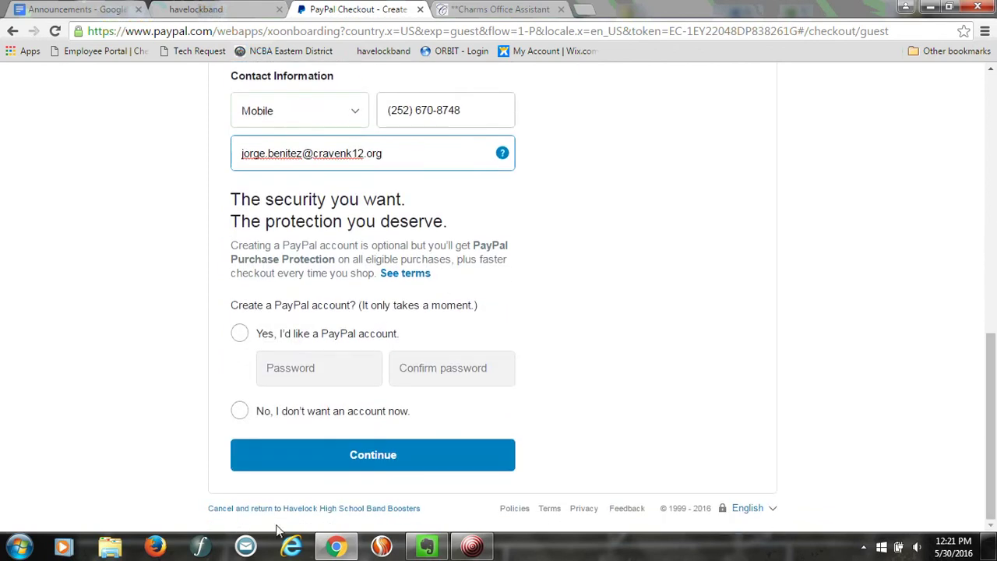
click(239, 415)
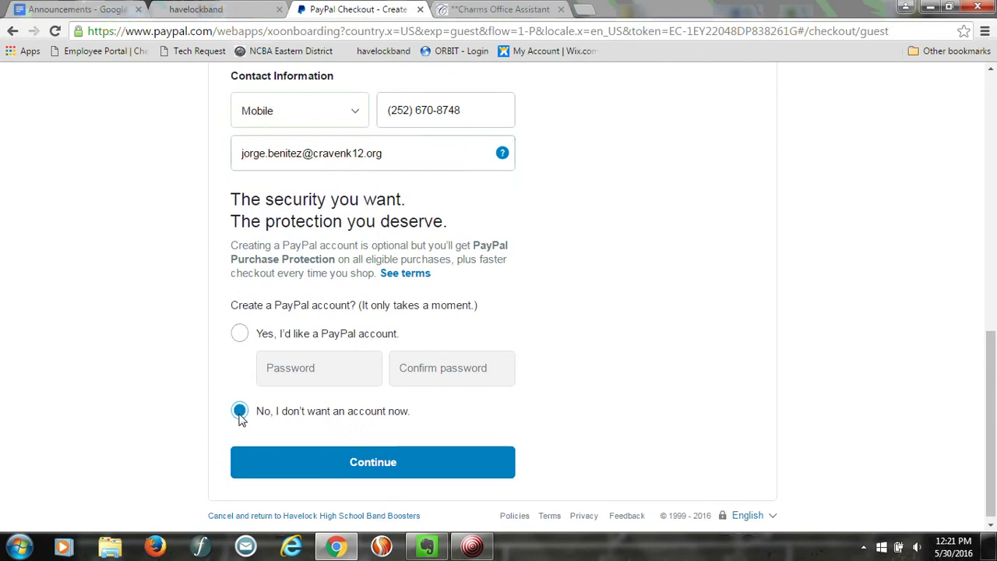
click(328, 467)
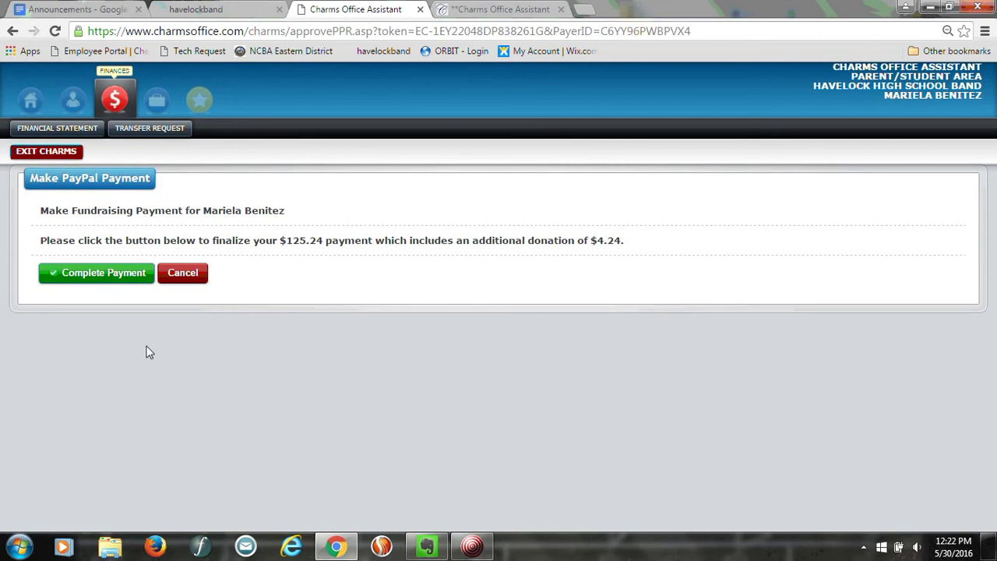
Step: Complete the $121.00 Fruit Order payment and wait for the success confirmation
click(102, 282)
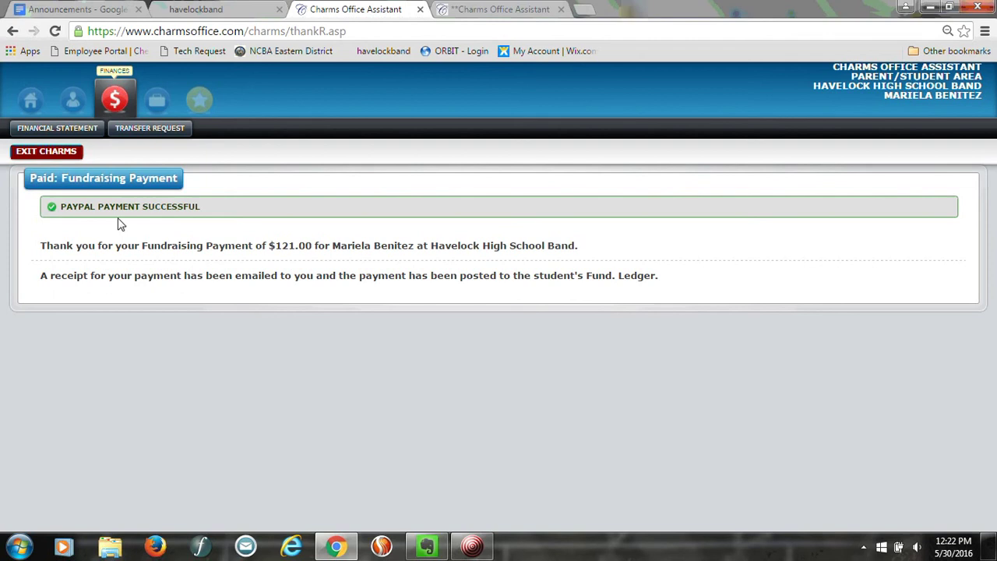
Step: Exit Charms, close its tab, and scroll down the Havelock High Bands home page
click(44, 153)
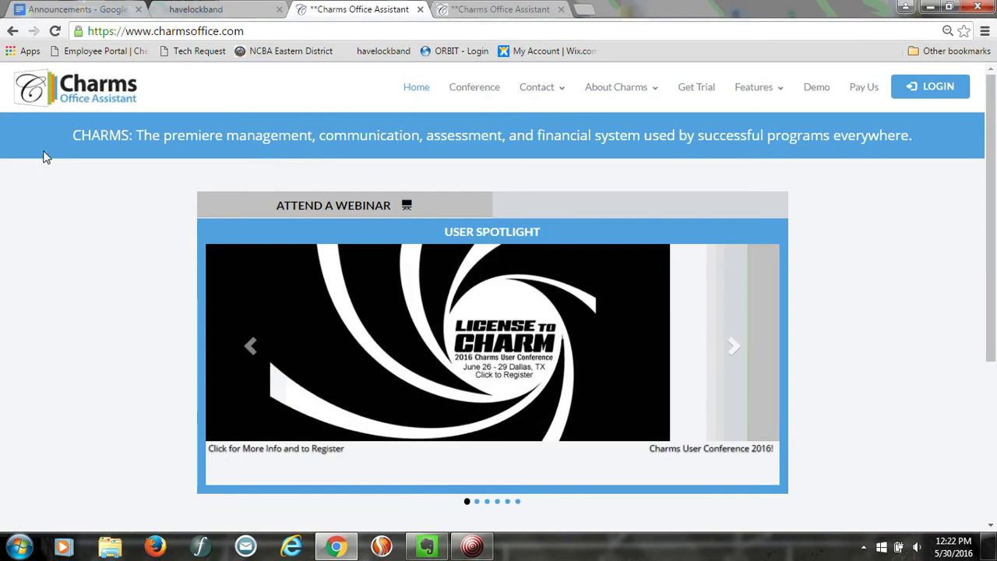
click(419, 9)
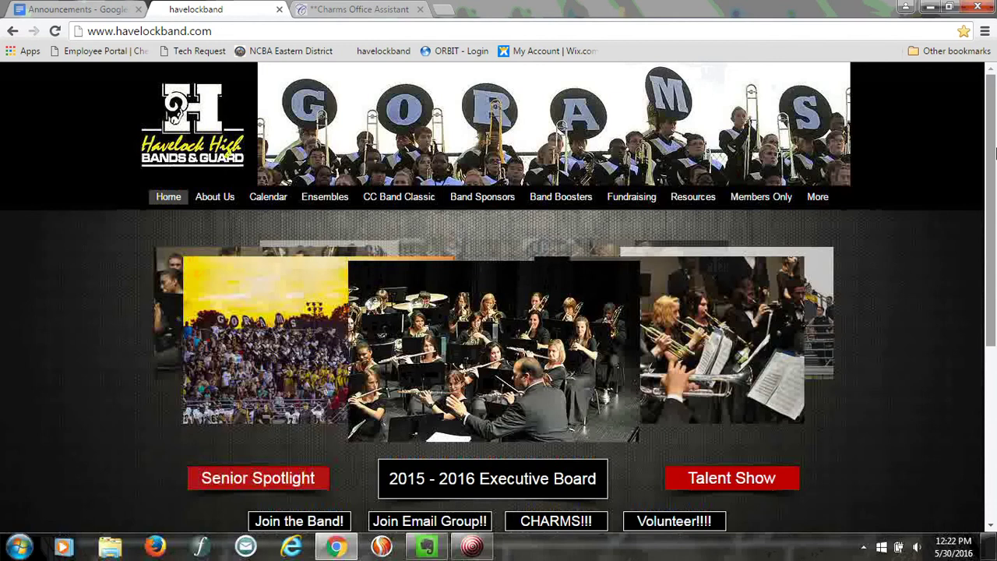
scroll(991, 158, down, 1)
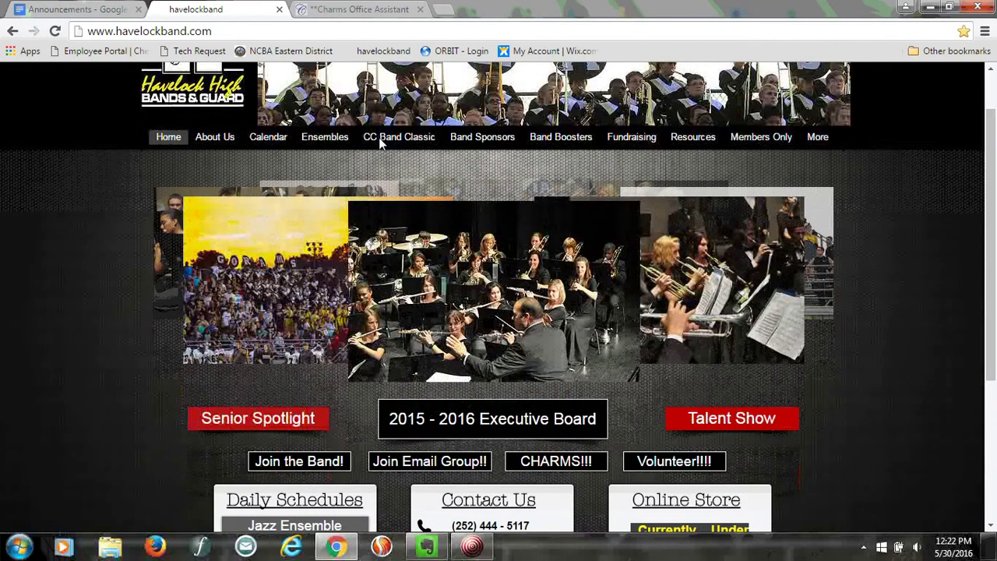
Step: Log back into the havelockhsband student area and go to the home dashboard
click(547, 461)
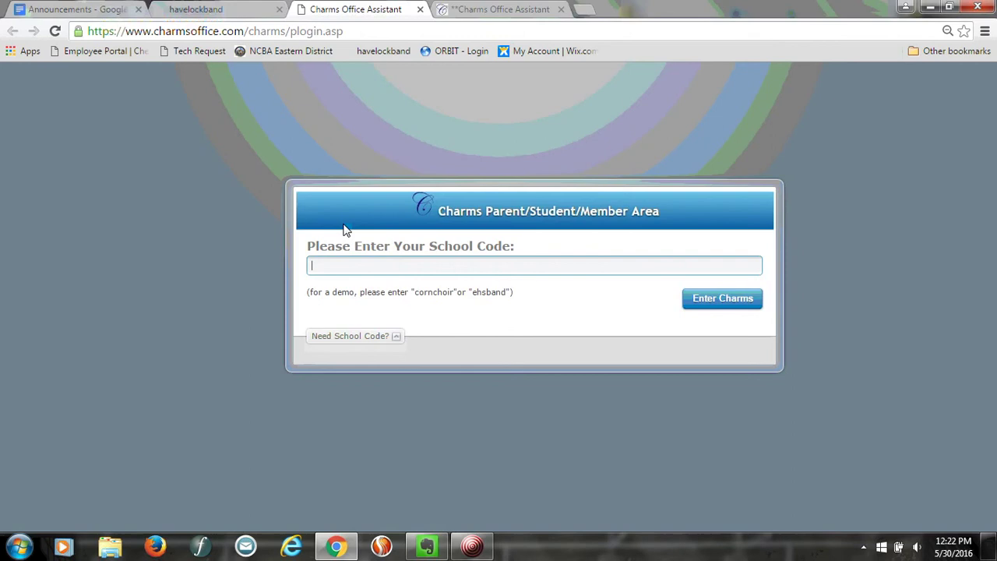
text(haveloc)
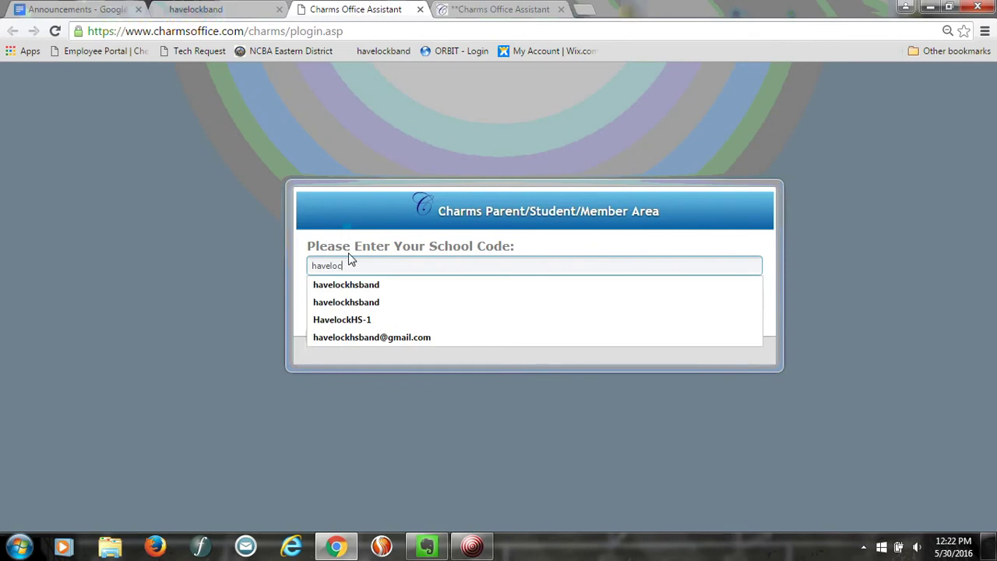
click(346, 286)
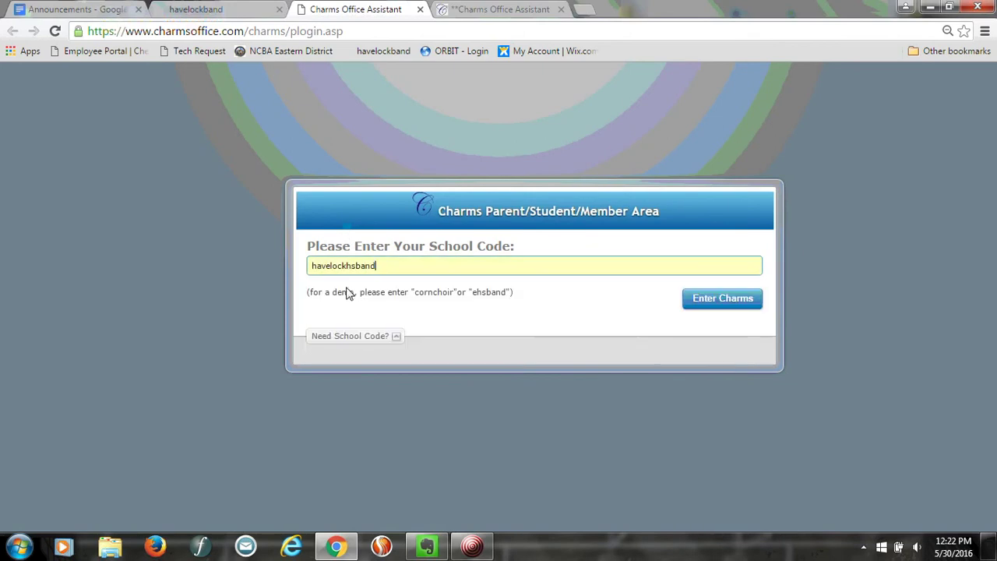
click(726, 304)
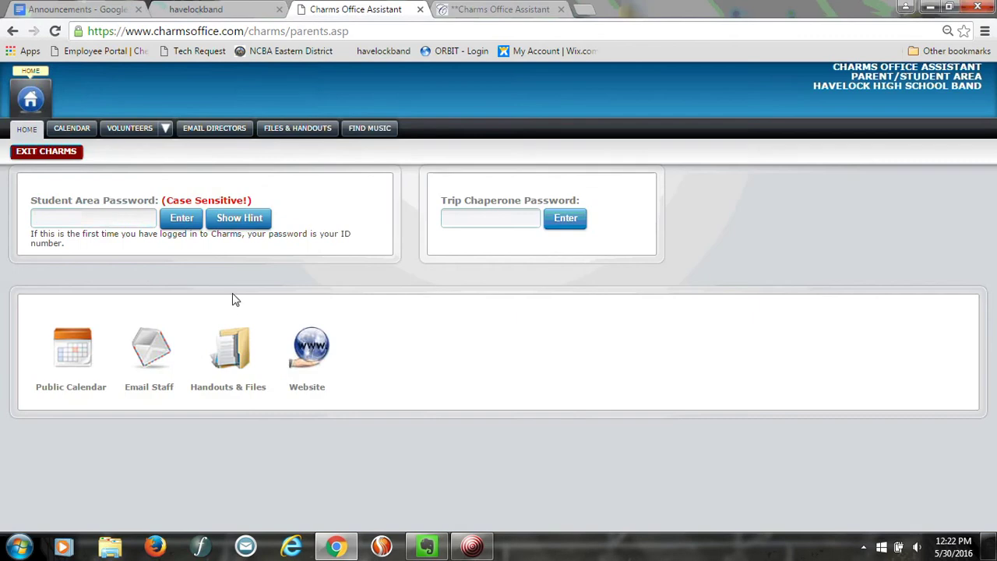
click(110, 219)
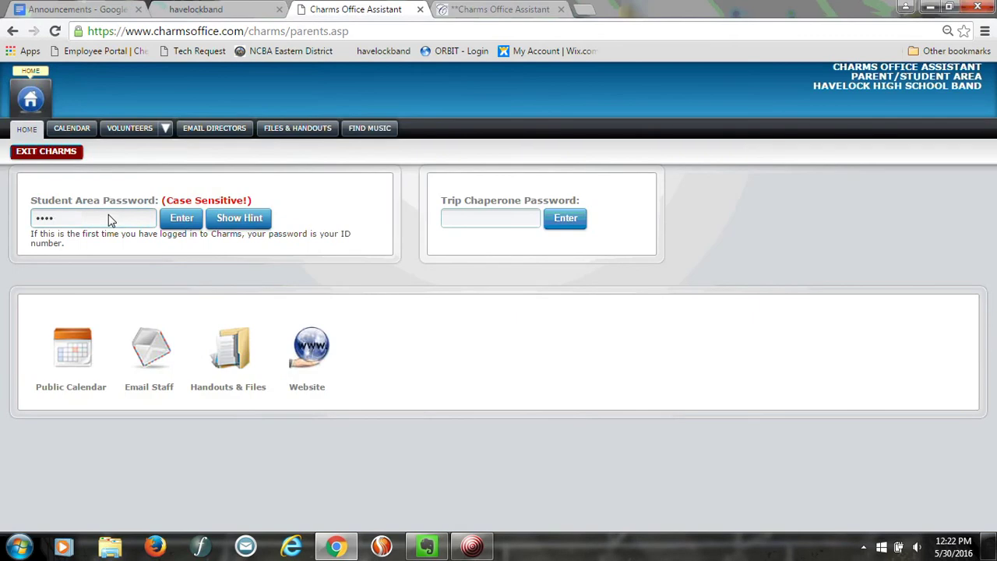
click(179, 224)
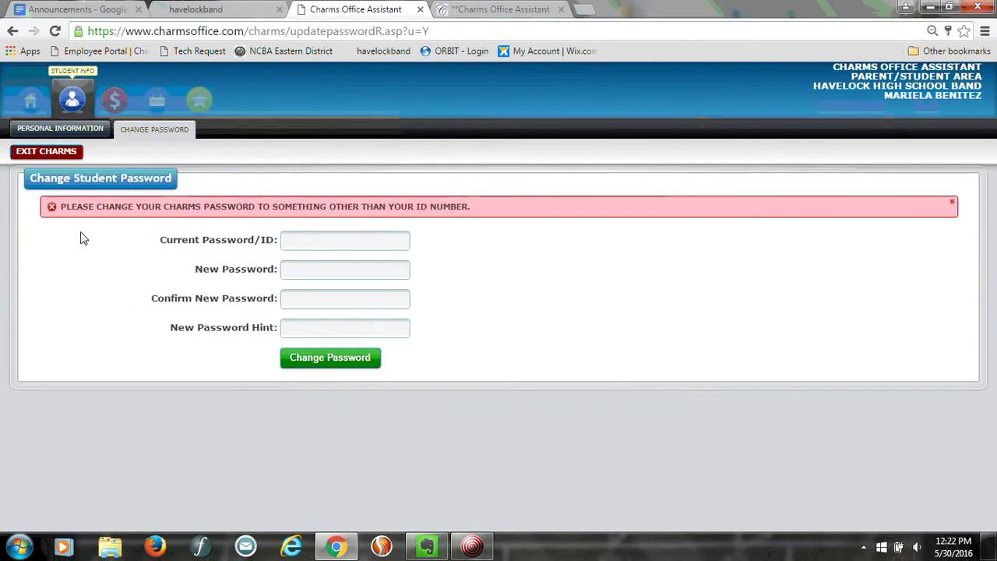
click(28, 106)
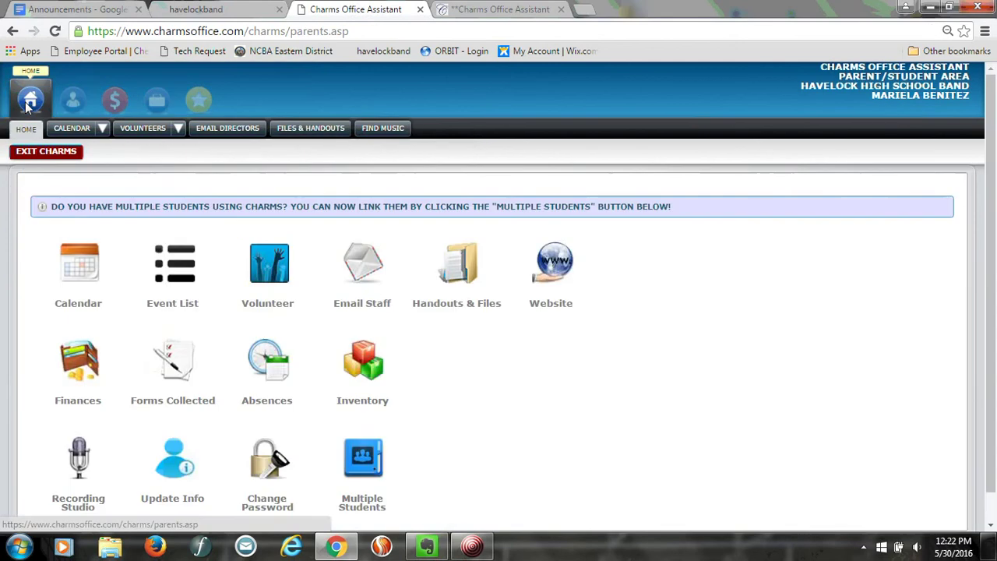
Step: Check that Fundraising Detail shows the $121.00 Fruit Order CC payment and a 0.00 balance
click(91, 377)
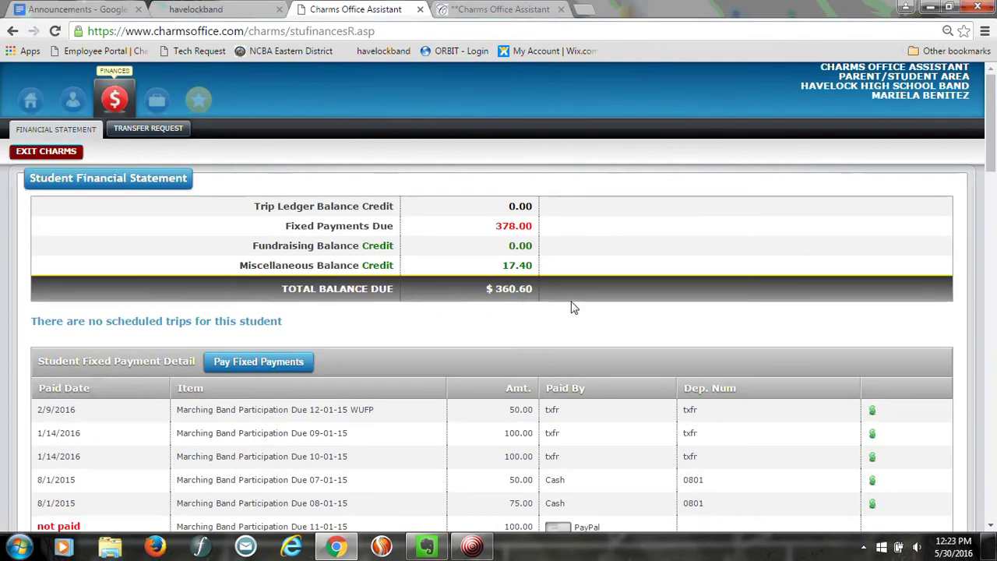
drag(993, 172, 992, 160)
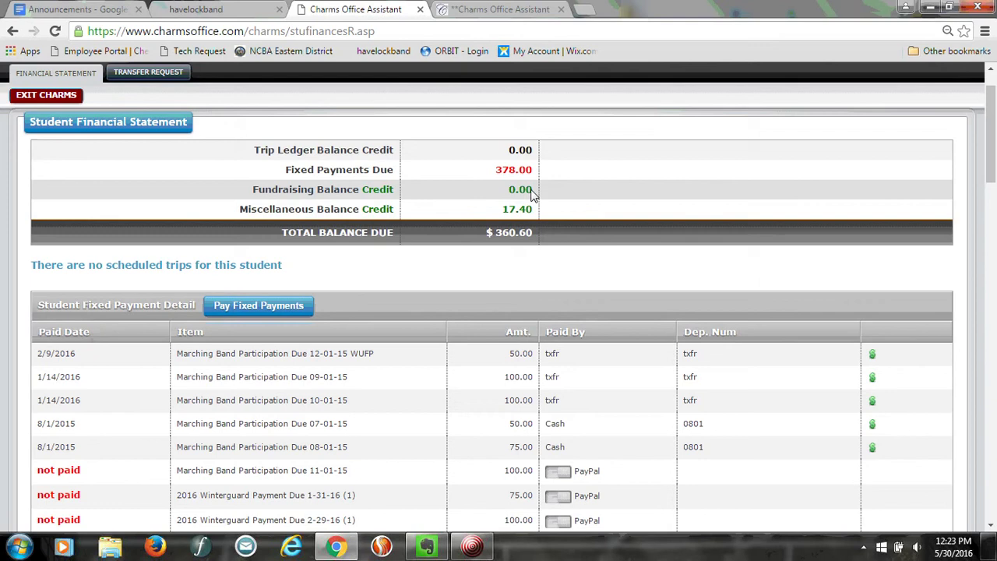
drag(993, 117, 993, 298)
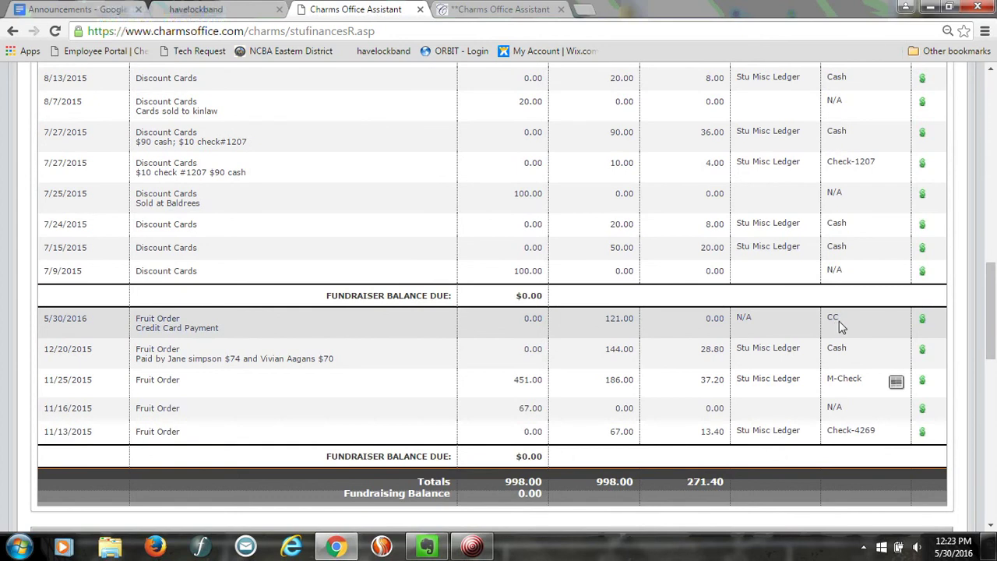
mouse_move(992, 323)
mouse_down()
mouse_move(993, 383)
mouse_move(993, 101)
mouse_up()
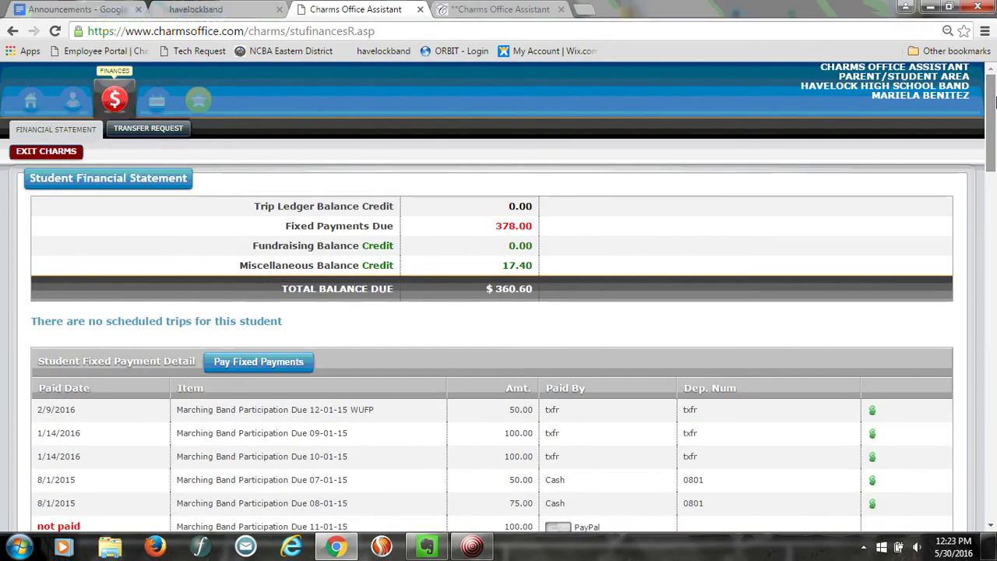